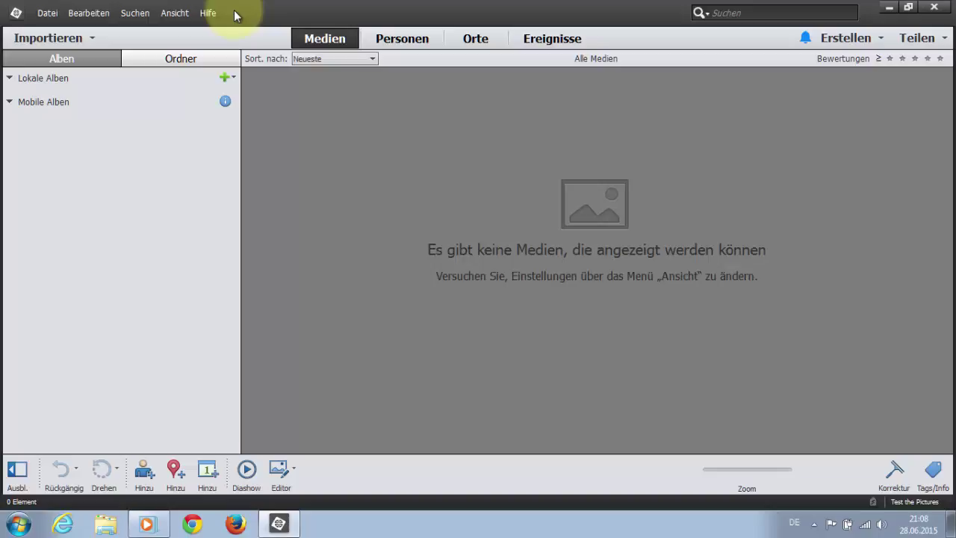
Step: Open the Importieren menu's 'Aus Dateien und Ordnern...' import dialog
left_click(64, 39)
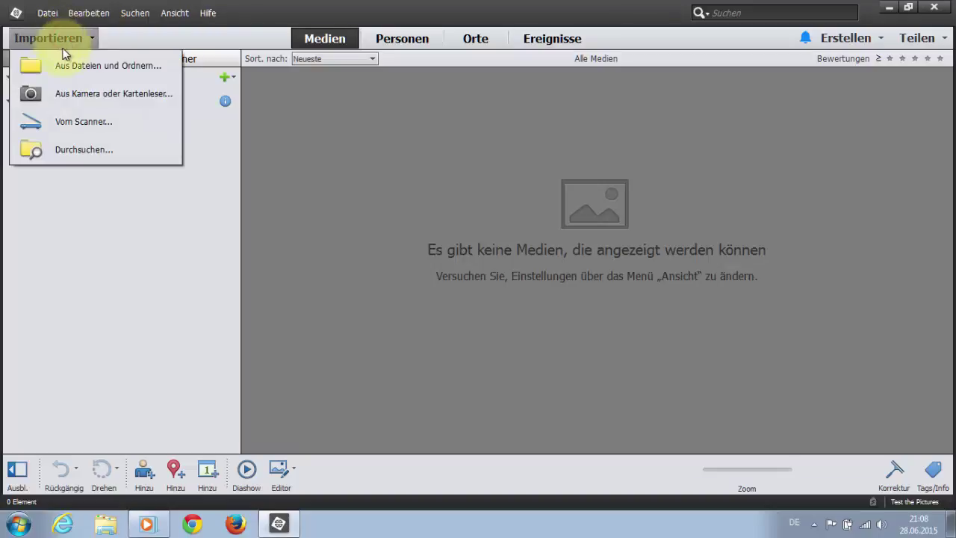
left_click(62, 61)
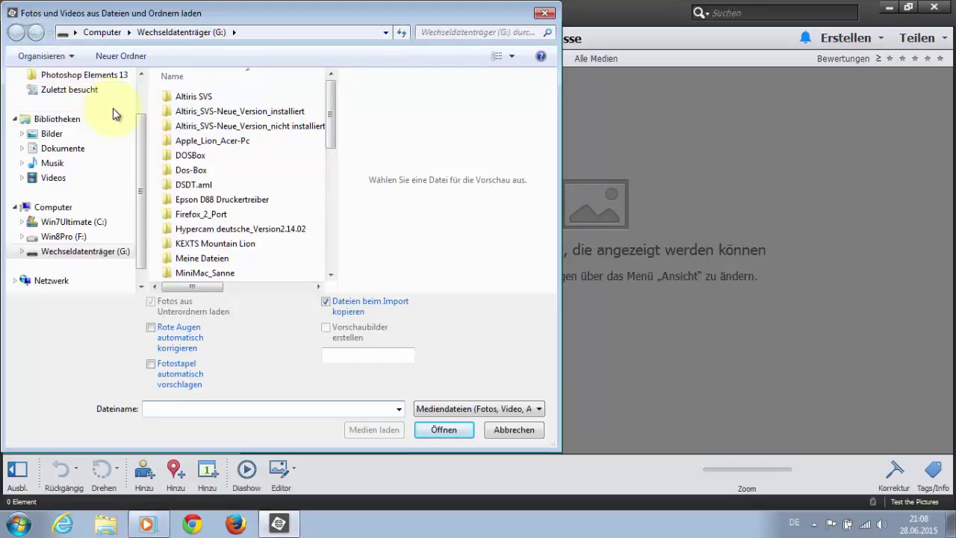
Step: Browse removable drive G: and select the Sample Files folder for import
left_click(73, 251)
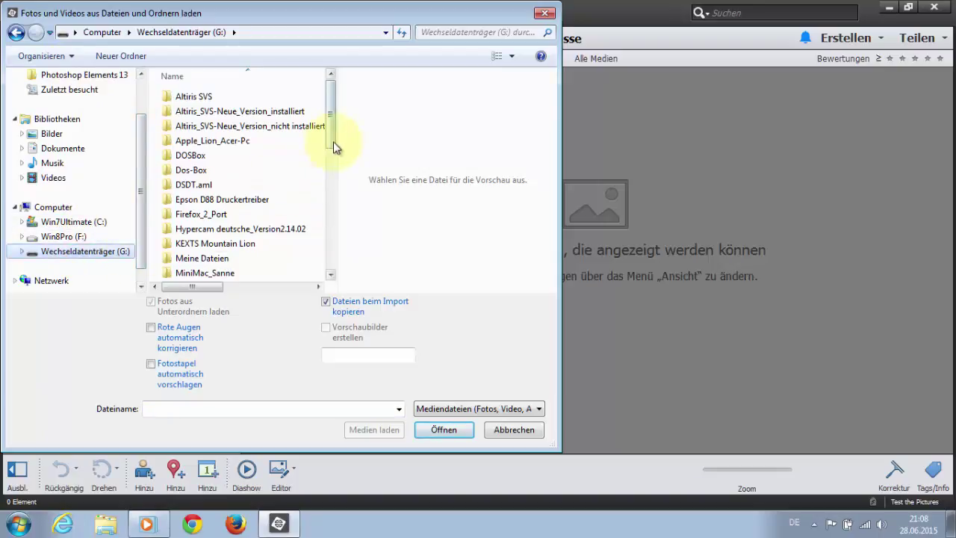
left_click_drag(331, 133, 331, 164)
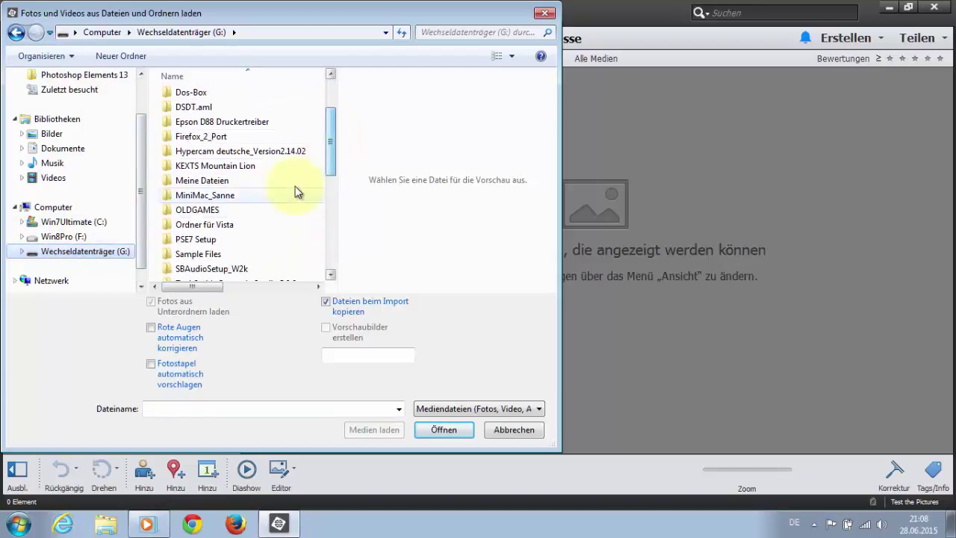
left_click(222, 253)
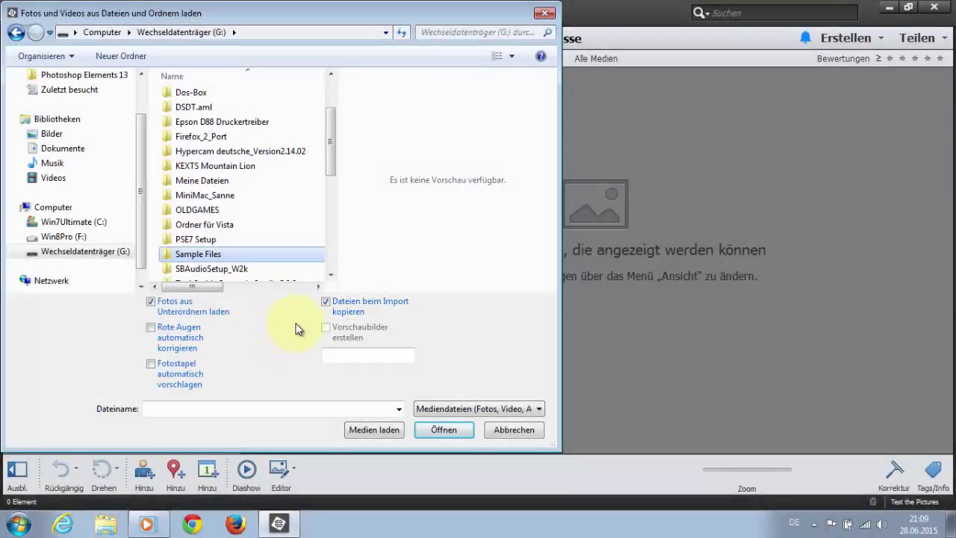
left_click(324, 303)
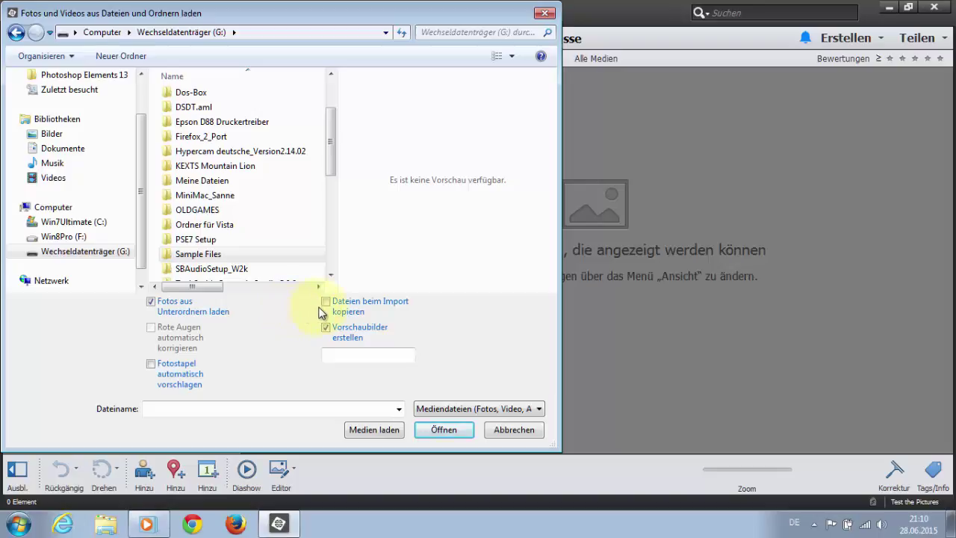
left_click(326, 303)
Step: Click Medien laden to import the 25 photos from Sample Files
left_click(374, 429)
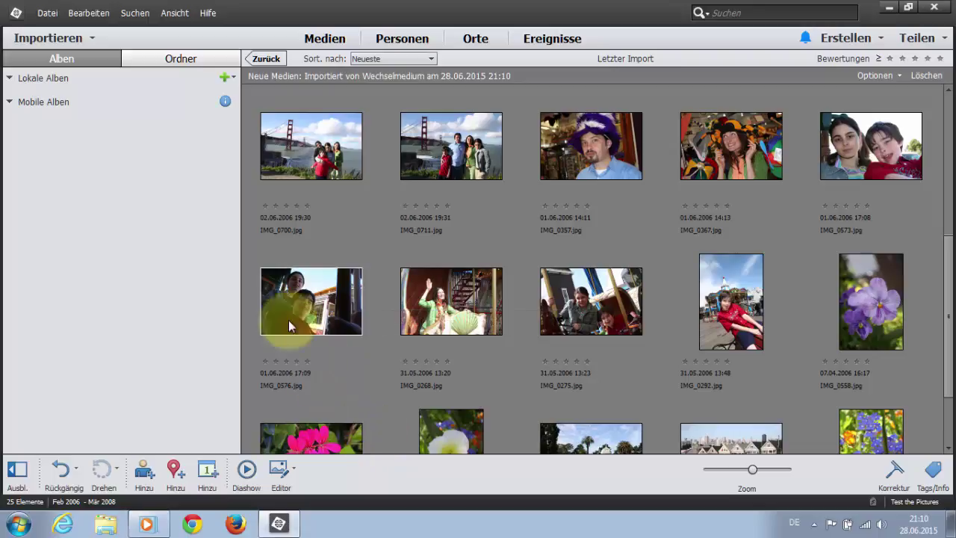
Step: In the Ordner view, select Fotos von Wechselmedium and display folders as a tree
left_click(195, 62)
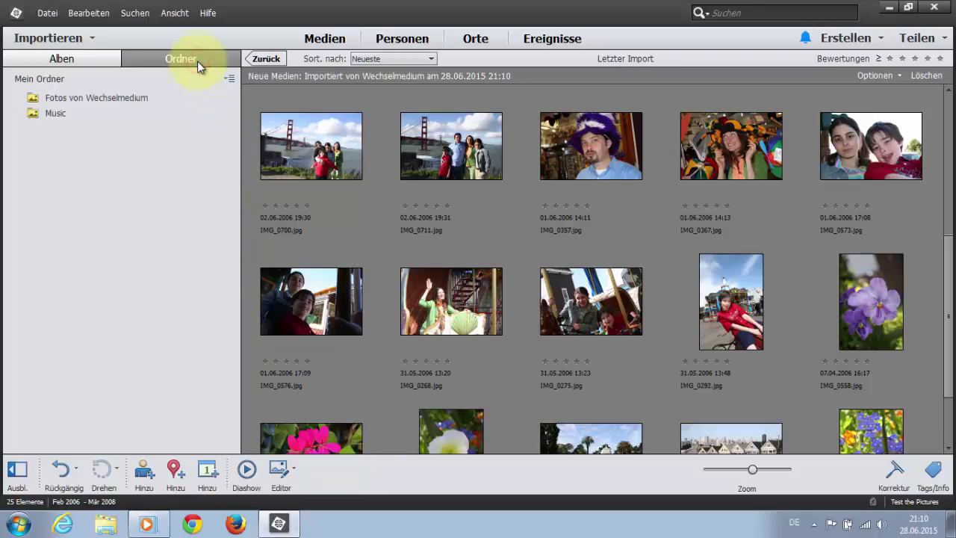
left_click(95, 100)
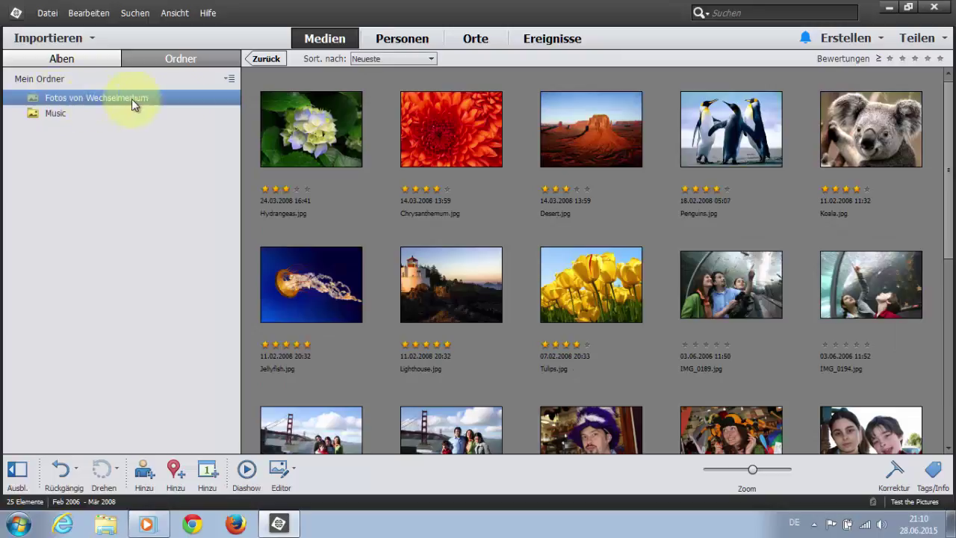
left_click(232, 78)
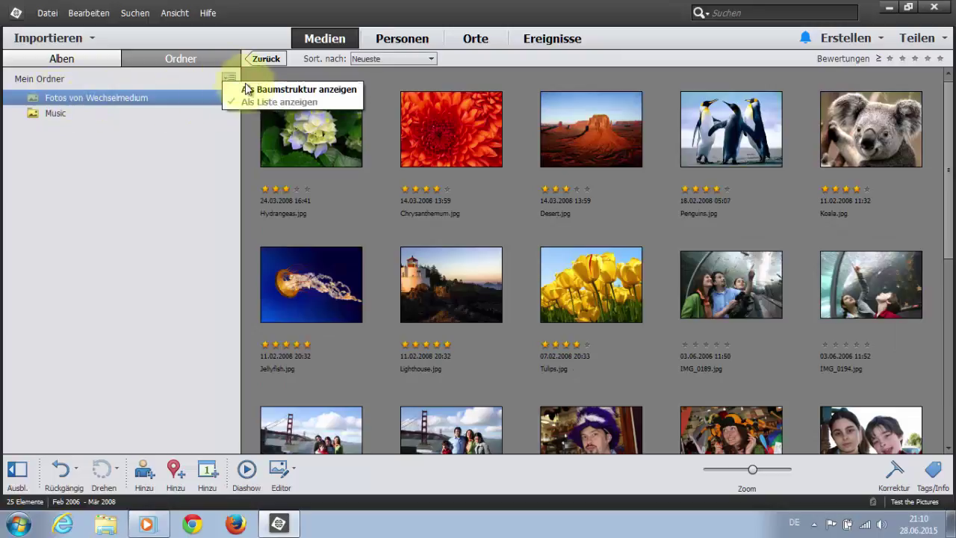
left_click(252, 91)
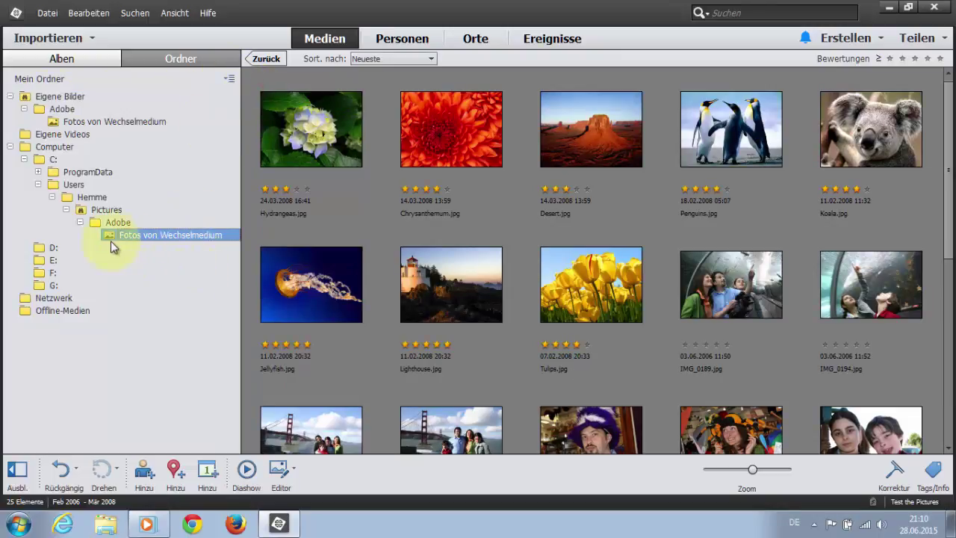